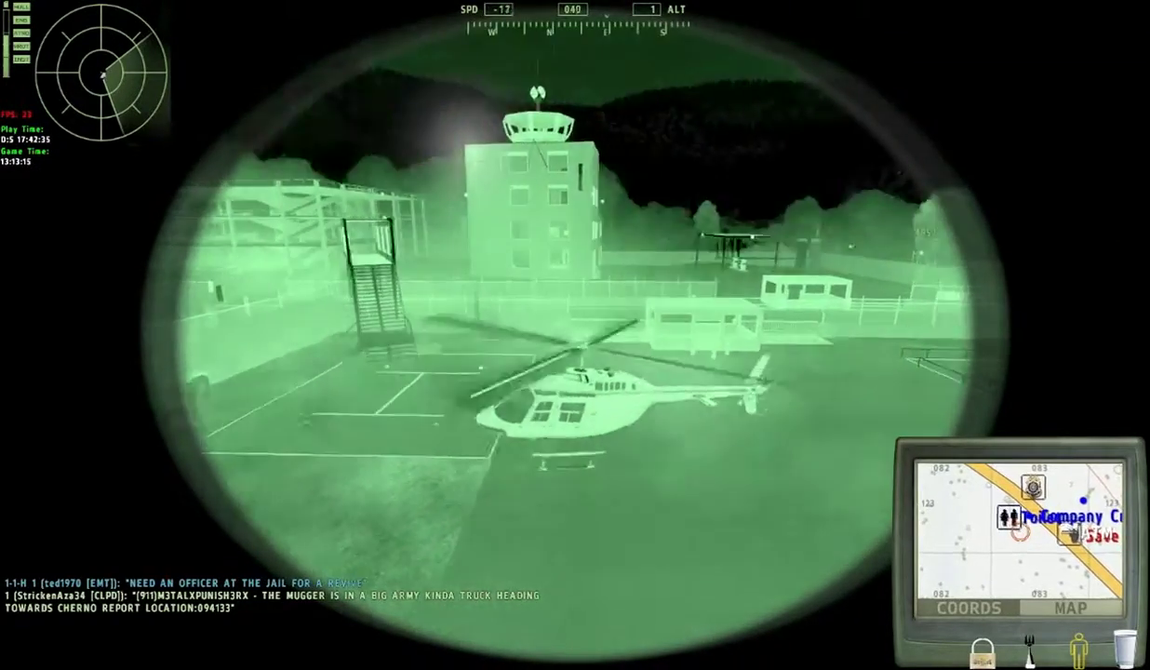
pyautogui.scroll(-1, 46, 345)
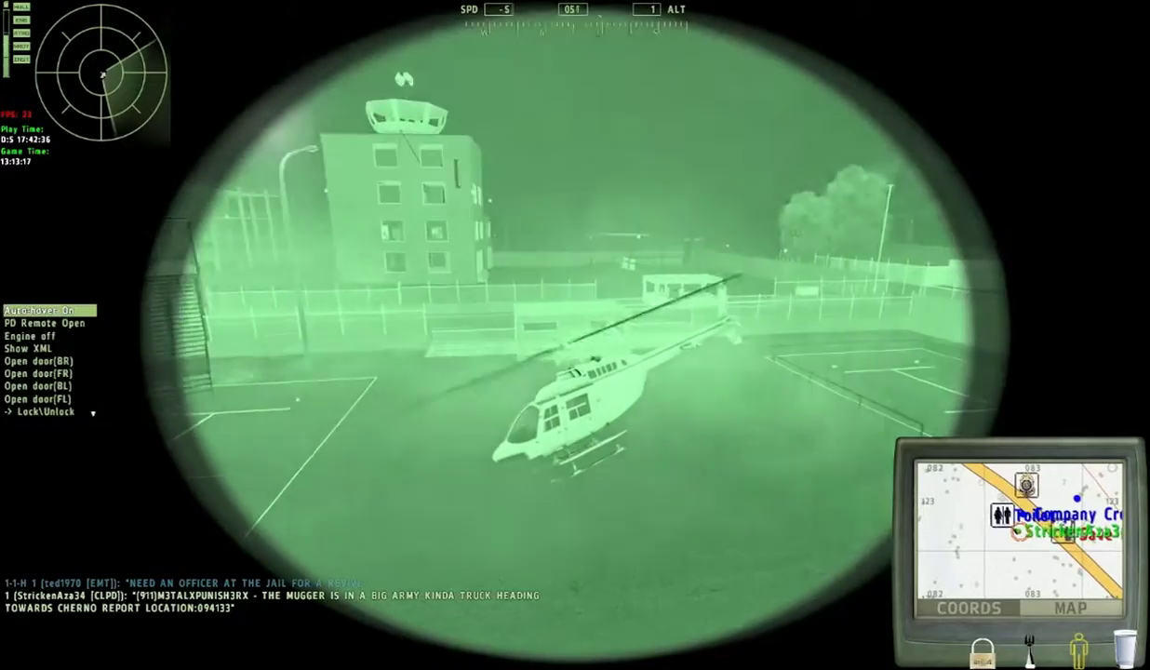
# Fly the helicopter from the helipad to the road beside the footbridge, land, and get out
pyautogui.press('q')
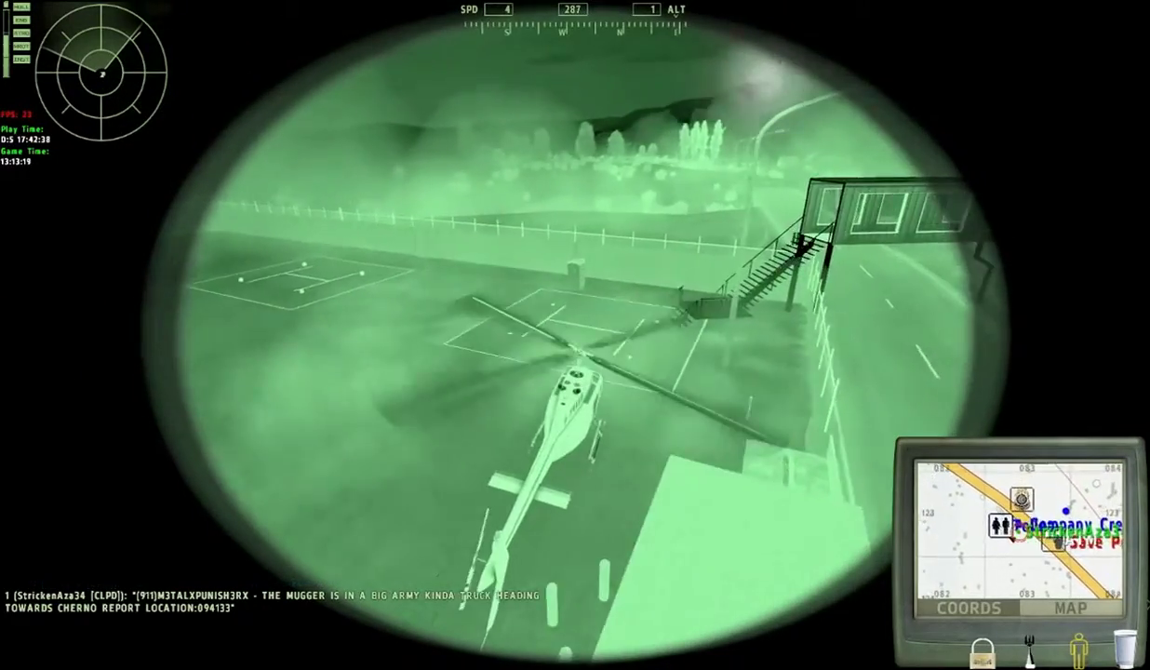
pyautogui.scroll(-1, 47, 363)
pyautogui.scroll(-2, 47, 363)
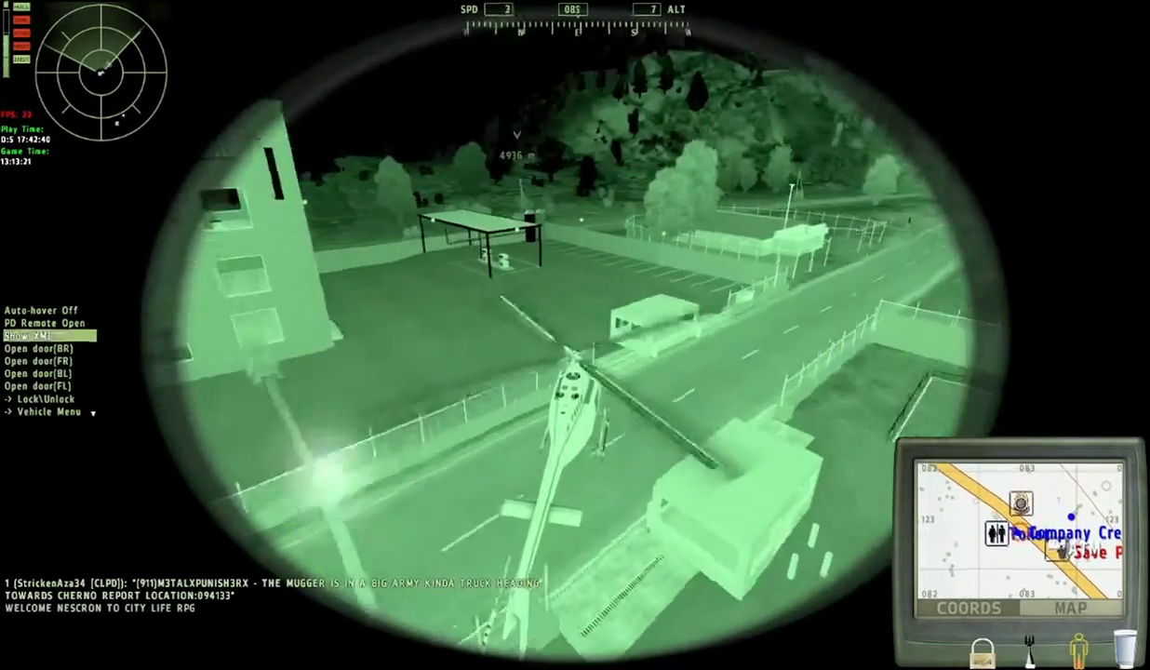
pyautogui.scroll(-2, 46, 363)
pyautogui.press('e')
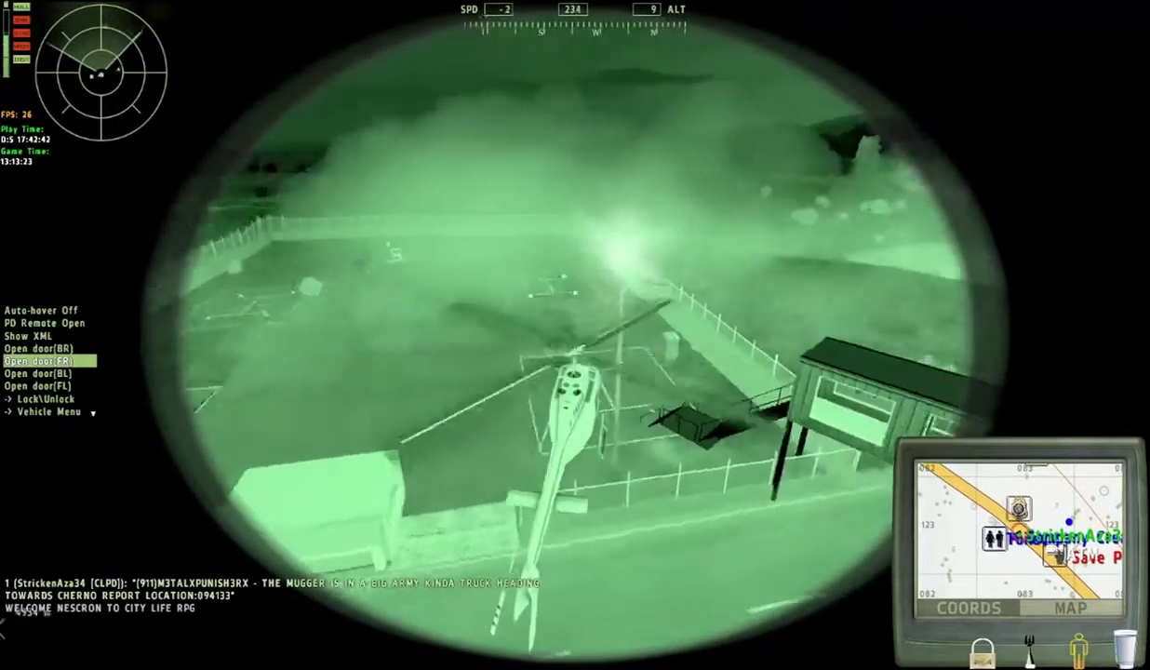
pyautogui.scroll(-3, 46, 372)
pyautogui.scroll(-3, 47, 372)
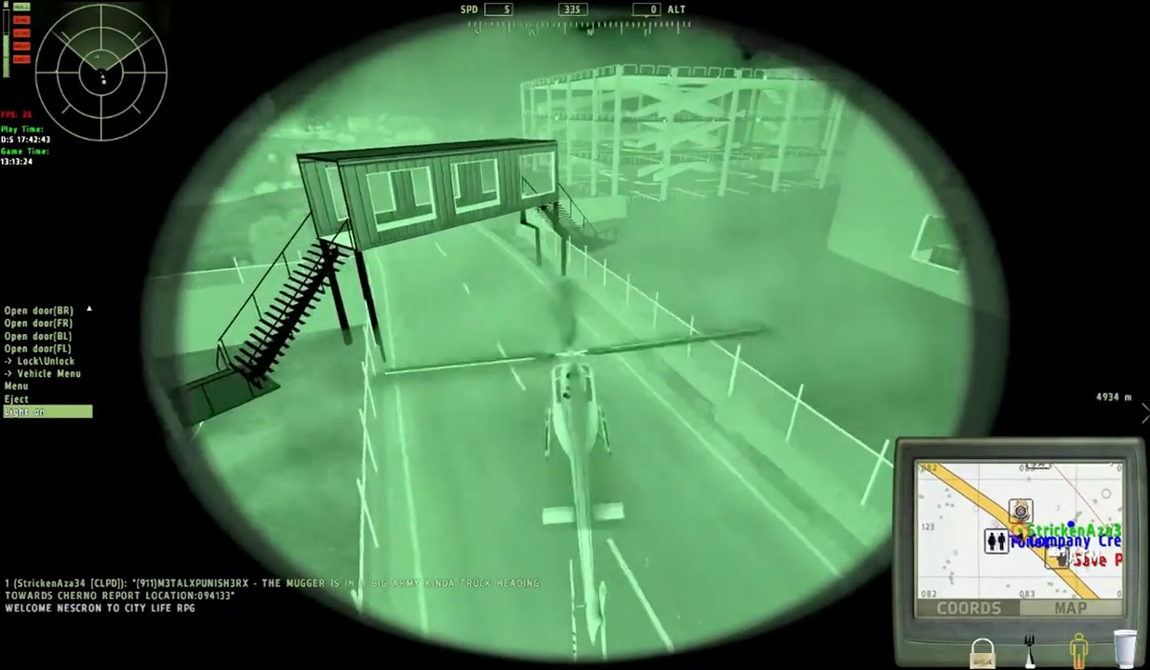
pyautogui.scroll(-1, 46, 372)
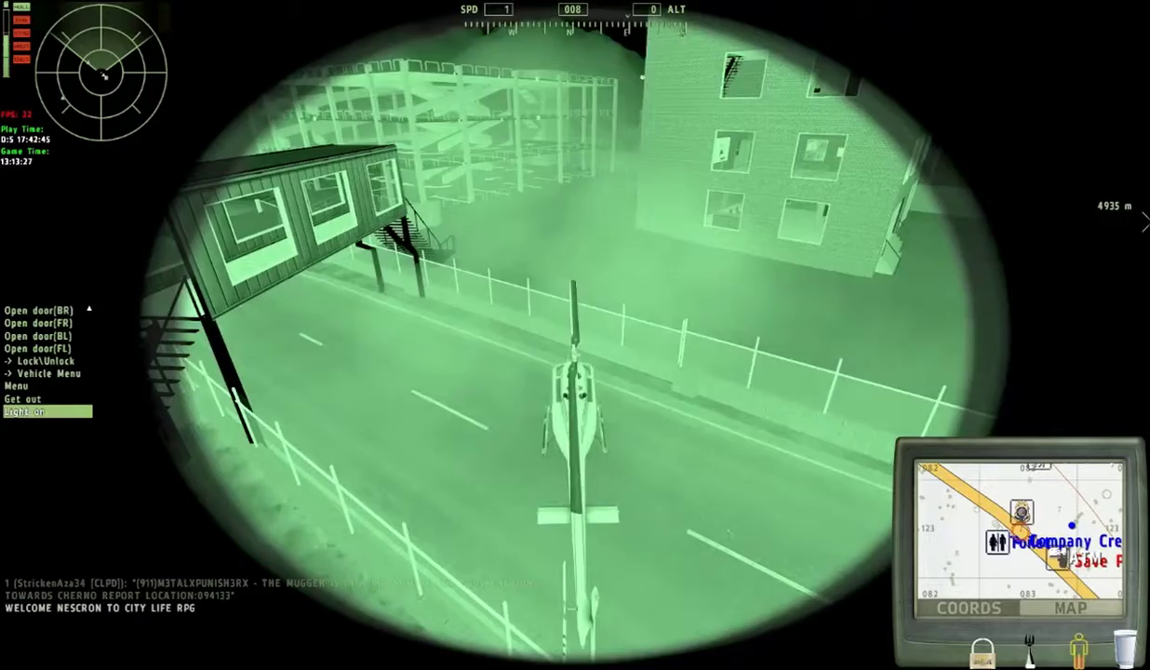
pyautogui.scroll(2, 46, 372)
pyautogui.scroll(-1, 46, 372)
pyautogui.press('Return')
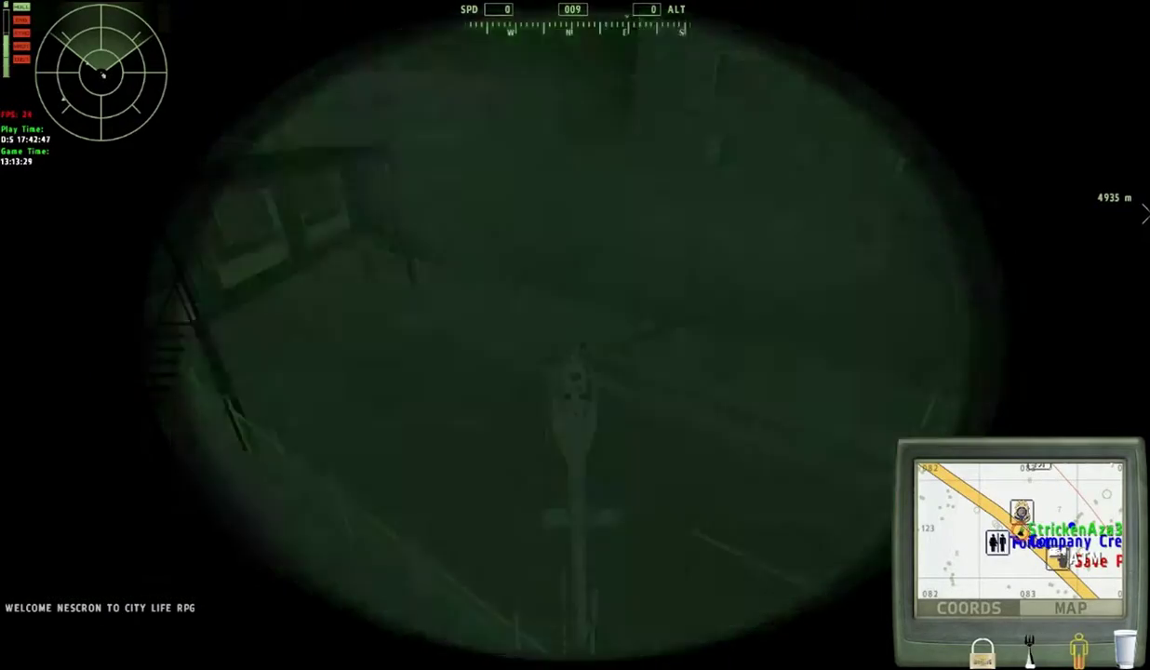
# Walk along the road to the parked helicopter's side and open the inventory
pyautogui.press('w')
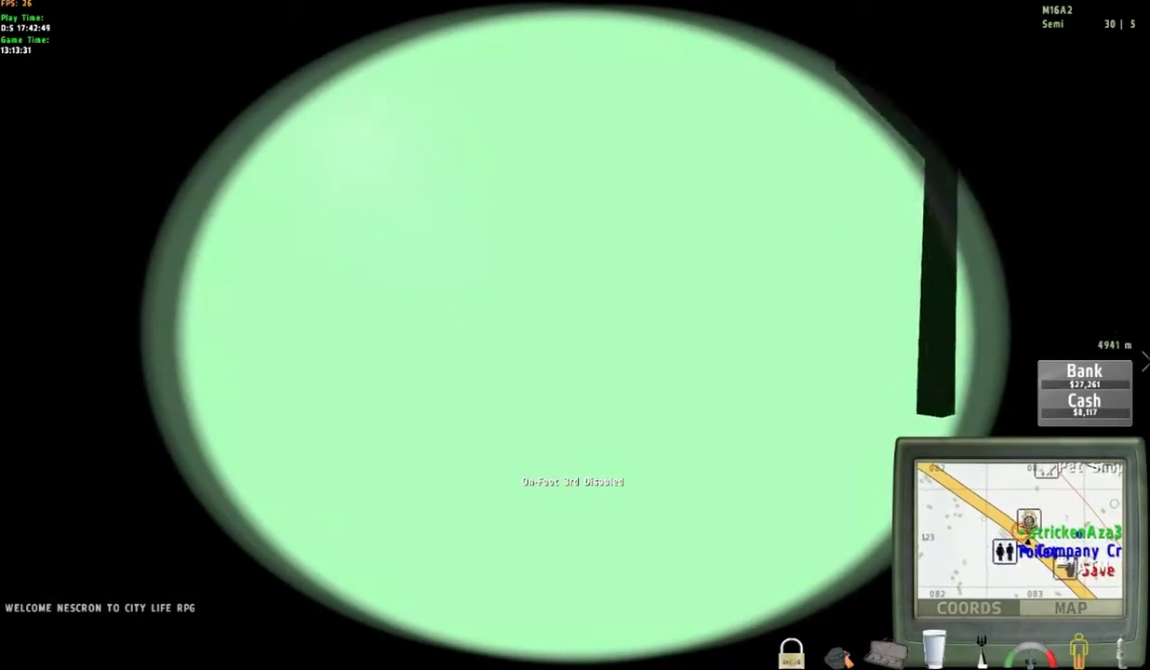
pyautogui.press('w')
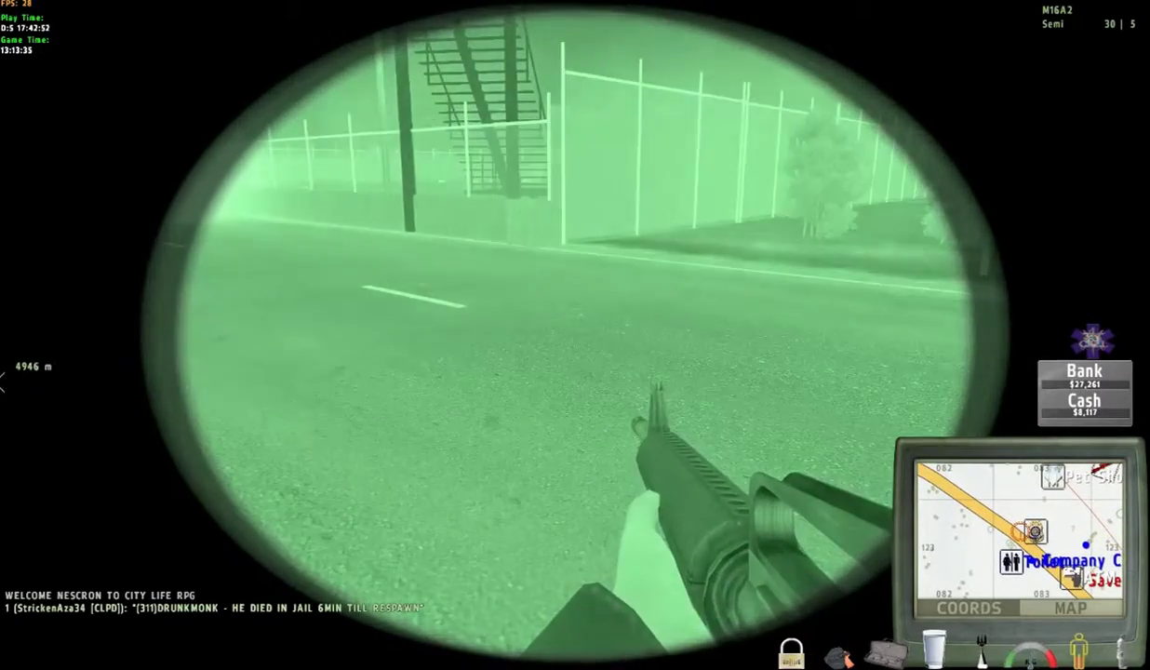
pyautogui.press('w')
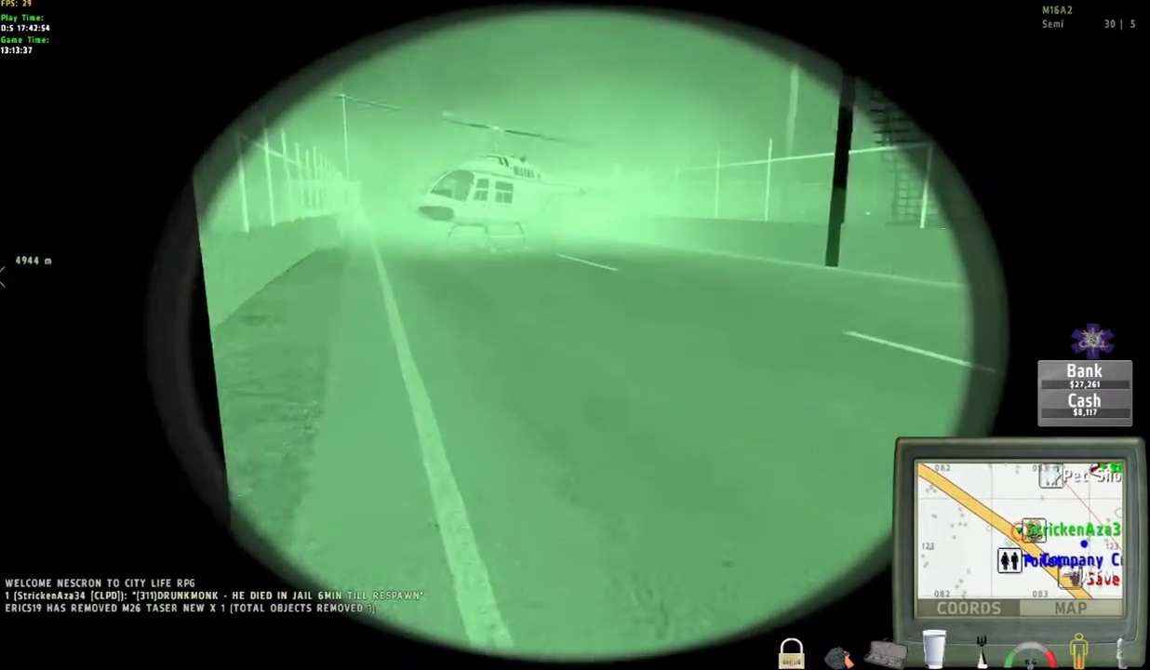
pyautogui.press('w')
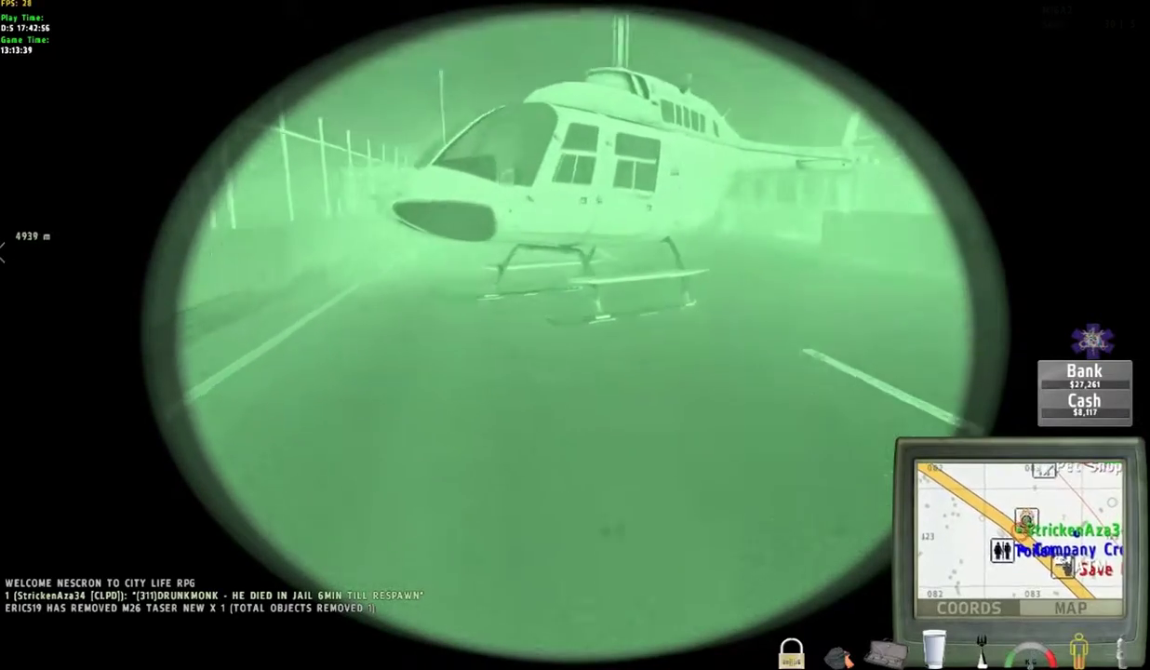
pyautogui.press('w')
pyautogui.scroll(-1, 576, 335)
pyautogui.scroll(-2, 575, 335)
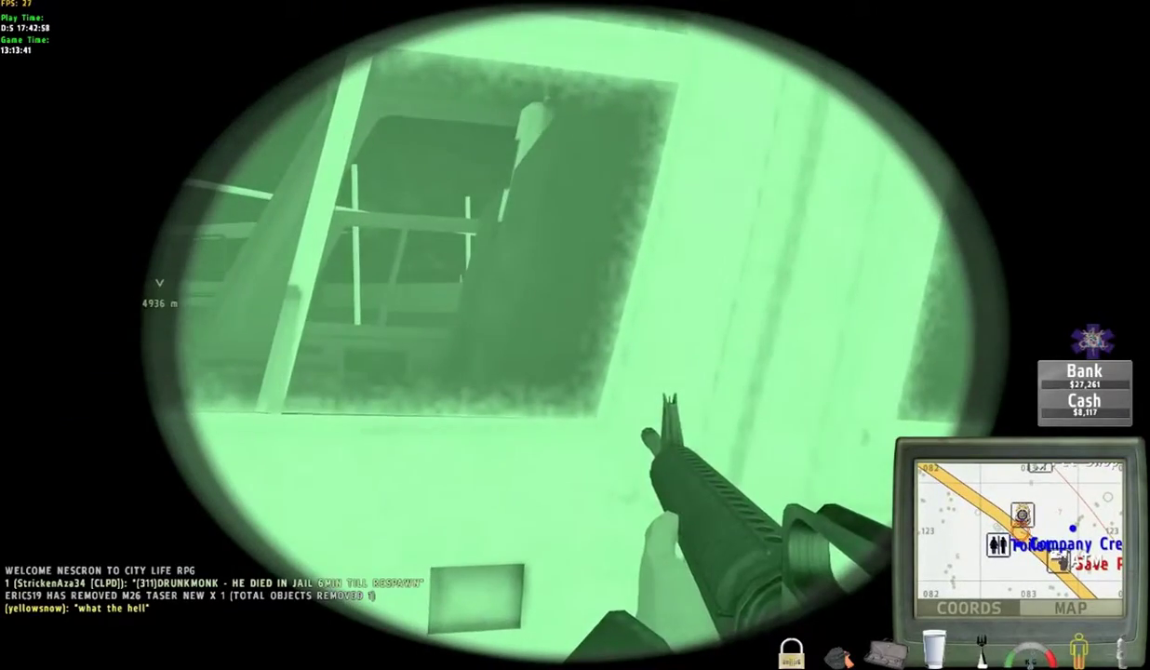
pyautogui.press('super')
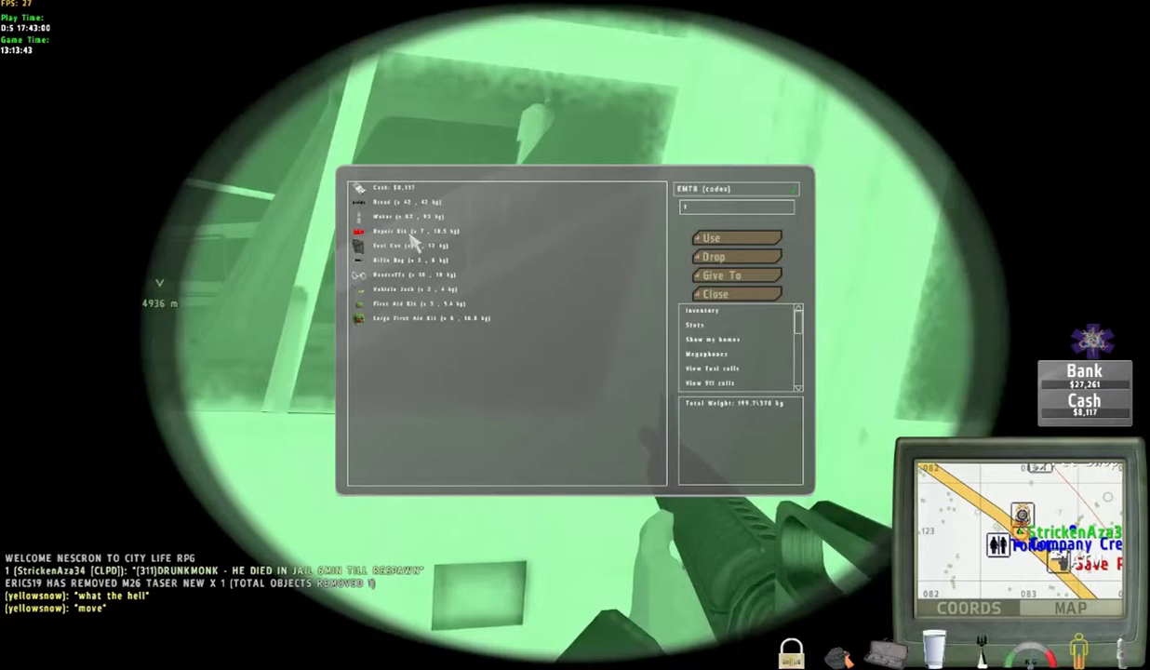
# Close the inventory, send 'EXCUSE YOU' in chat, and start a new crash-repair note
pyautogui.click(709, 240)
pyautogui.write('codex')
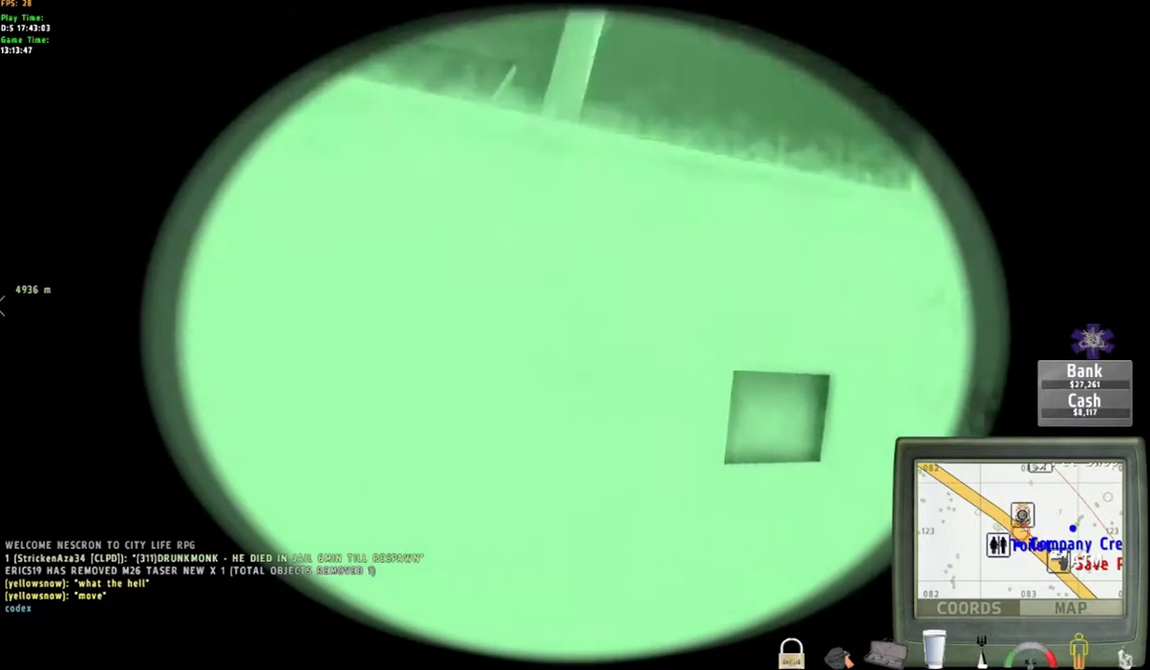
pyautogui.press('.')
pyautogui.press('.')
pyautogui.press('.')
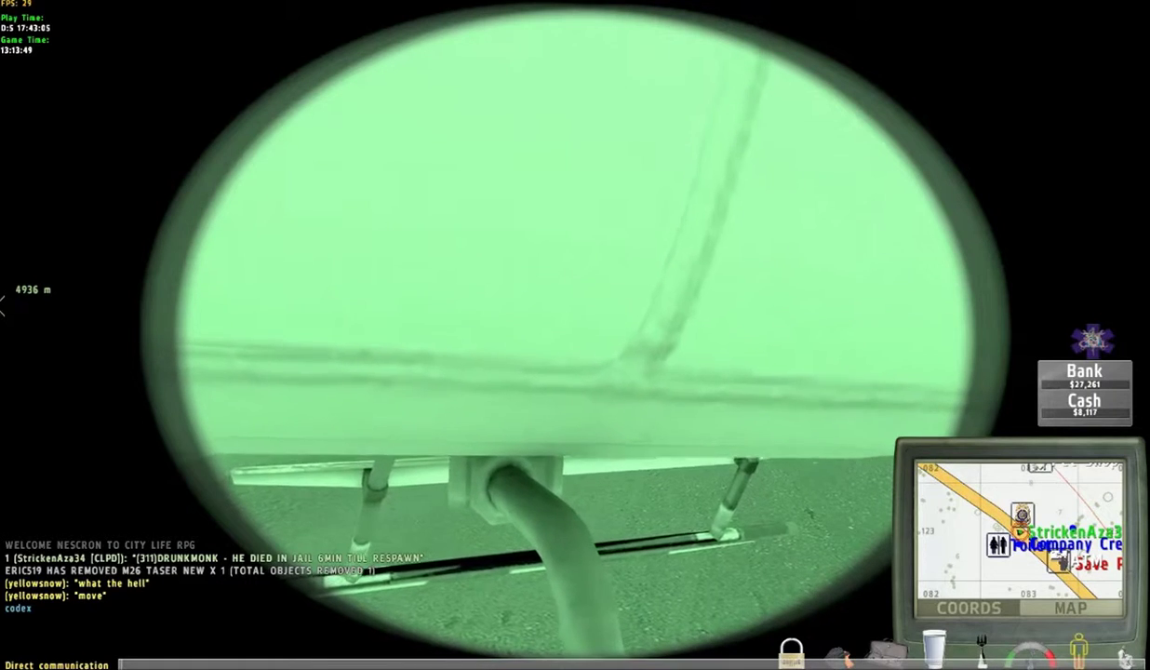
pyautogui.write('EXCUSE YO')
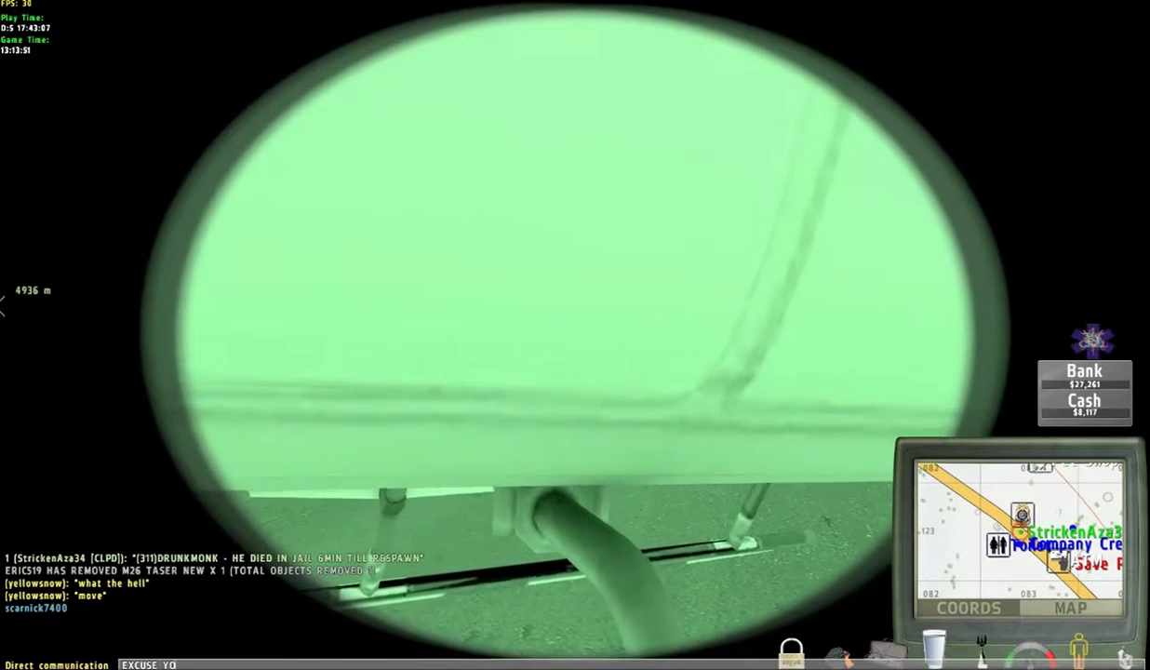
pyautogui.write('U')
pyautogui.press('Return')
pyautogui.press('/')
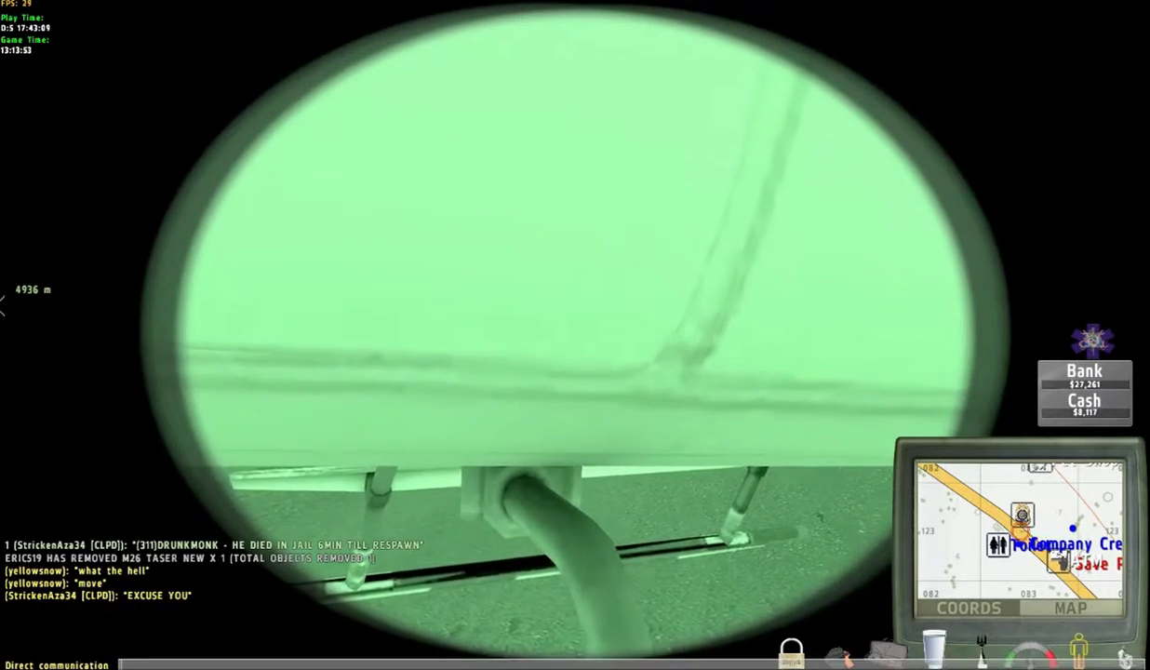
pyautogui.write('heli ')
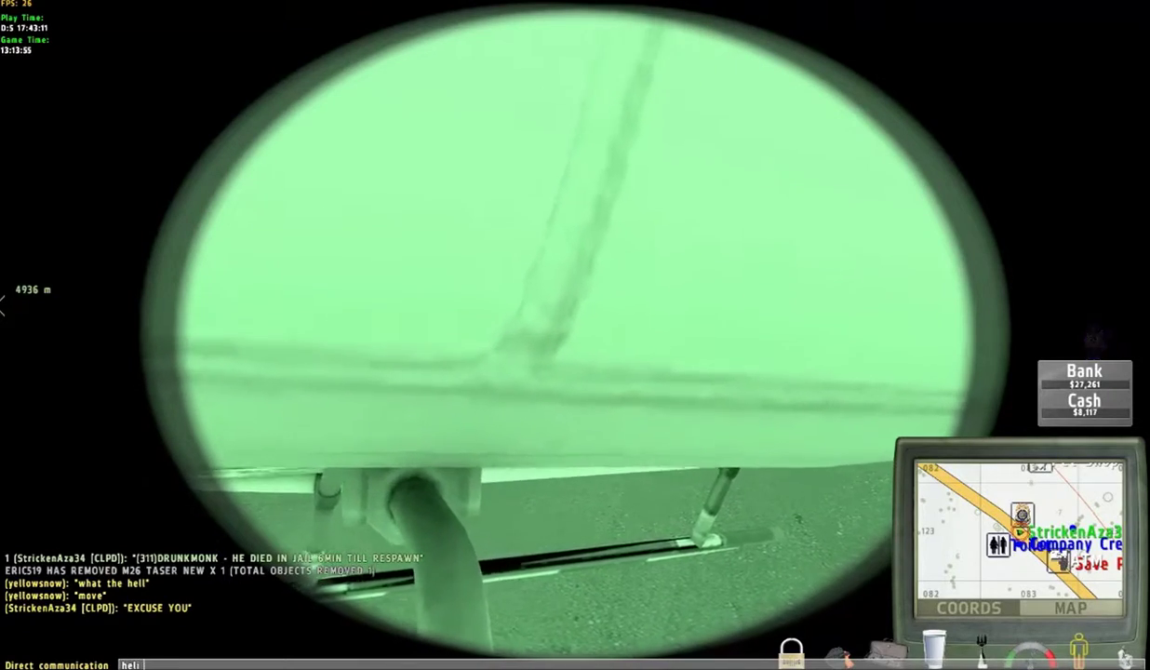
pyautogui.write('crashed, nee')
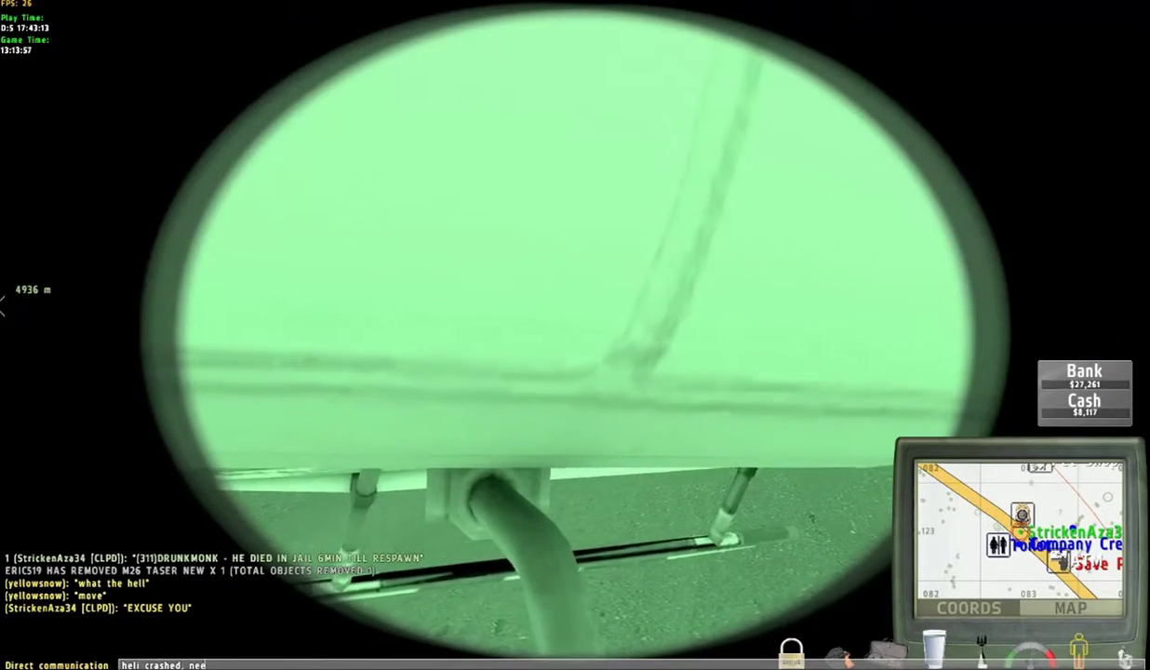
pyautogui.write('d to repaire')
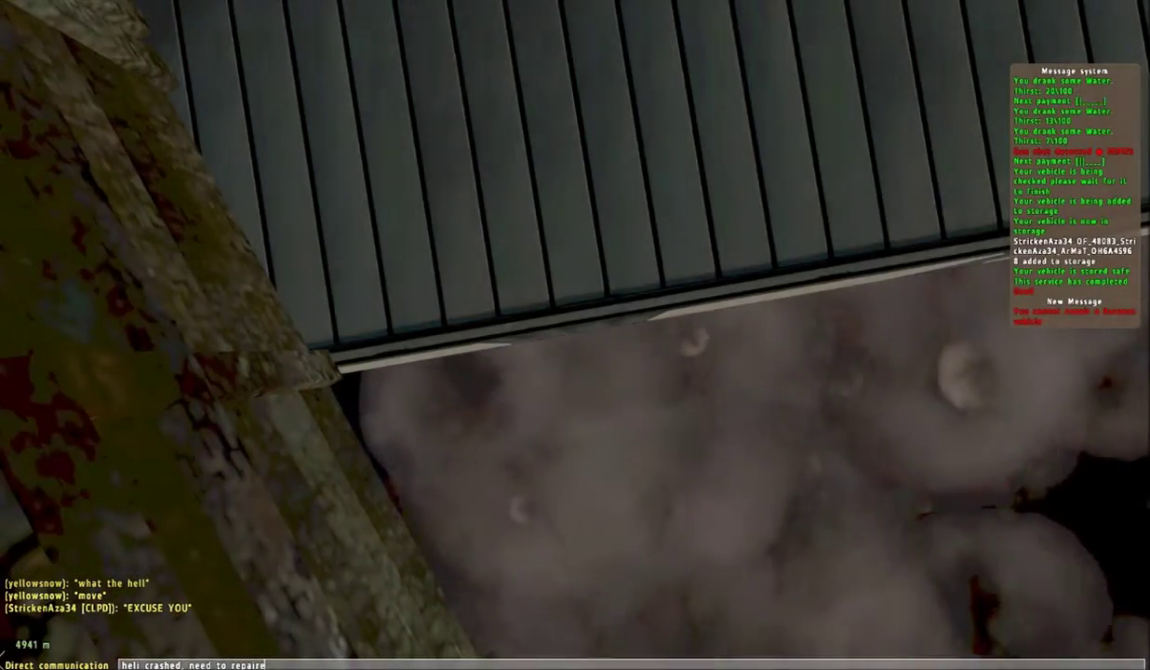
# Erase the unsent 'heli crashed, needs repair' note from the chat input
pyautogui.press('BackSpace')
pyautogui.press('BackSpace')
pyautogui.press('BackSpace')
pyautogui.press('BackSpace')
pyautogui.press('BackSpace')
pyautogui.press('BackSpace')
pyautogui.press('BackSpace')
pyautogui.press('BackSpace')
pyautogui.press('BackSpace')
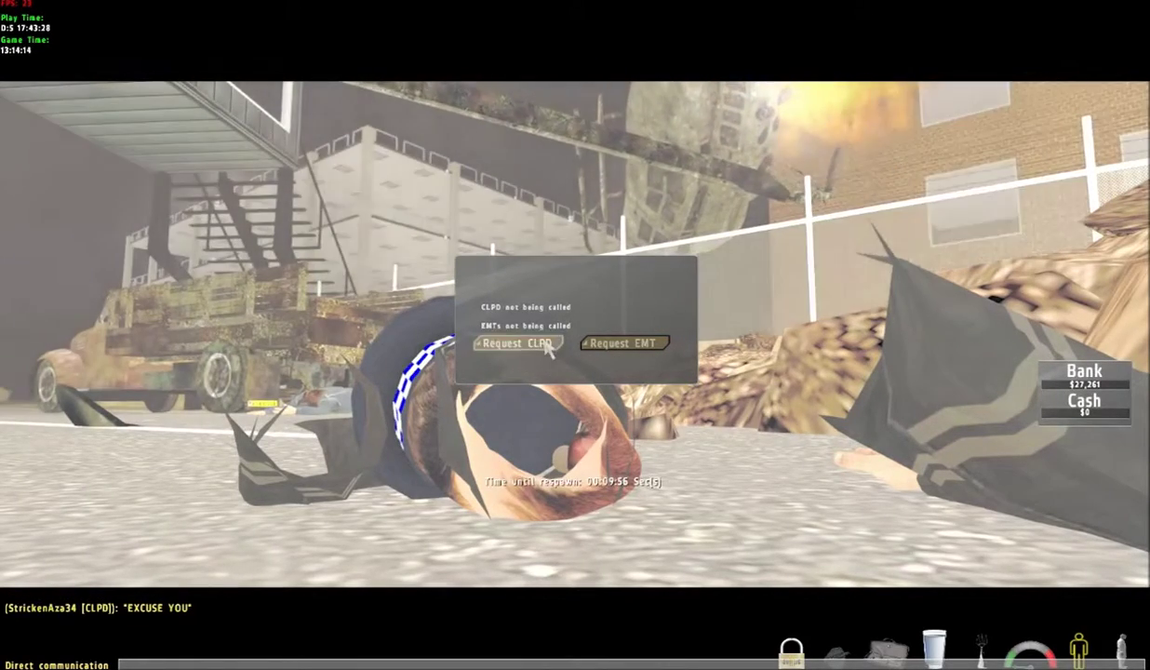
# Request both CLPD police and EMT medics from the death screen
pyautogui.click(518, 344)
pyautogui.click(575, 364)
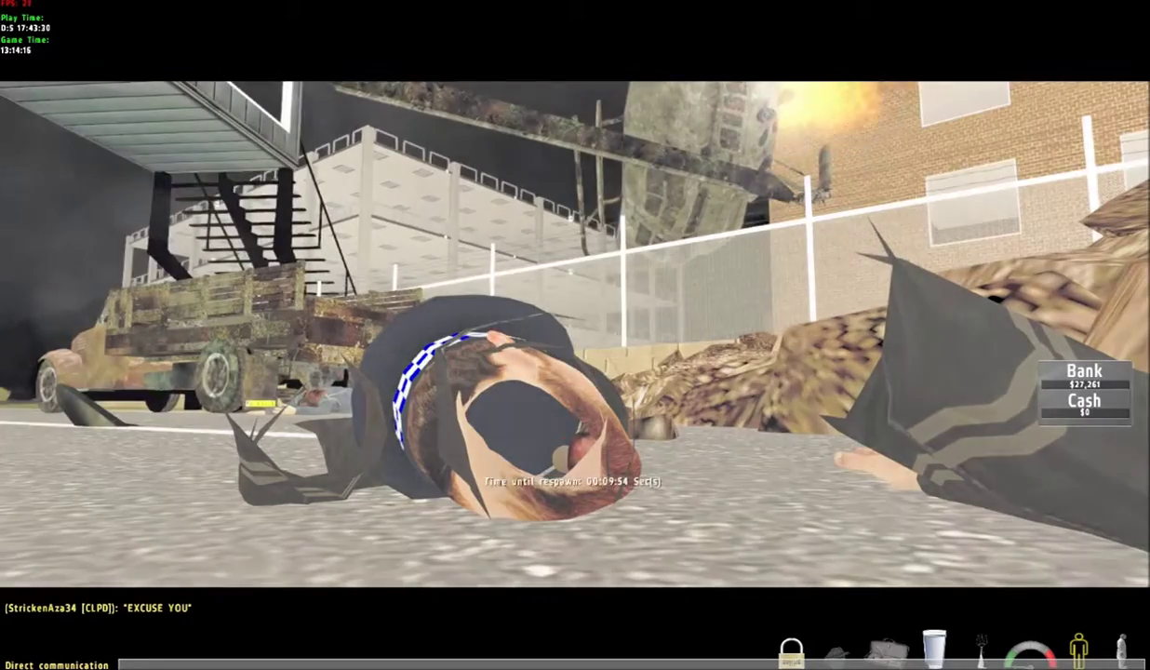
pyautogui.write('nice')
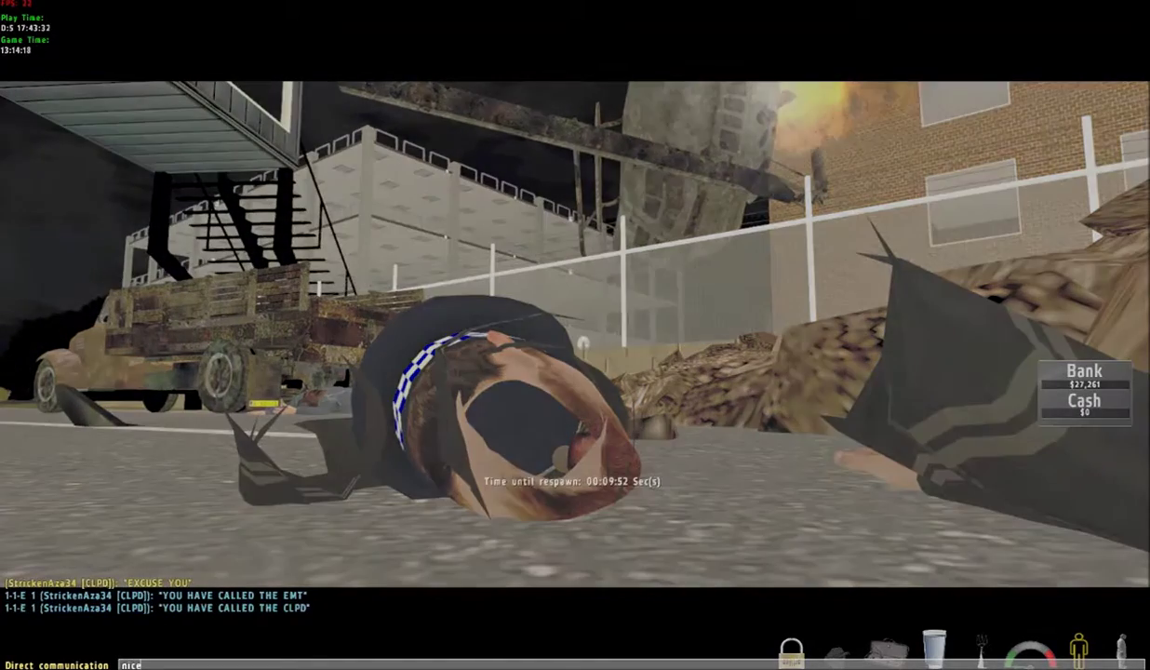
pyautogui.write(' one')
pyautogui.press('Return')
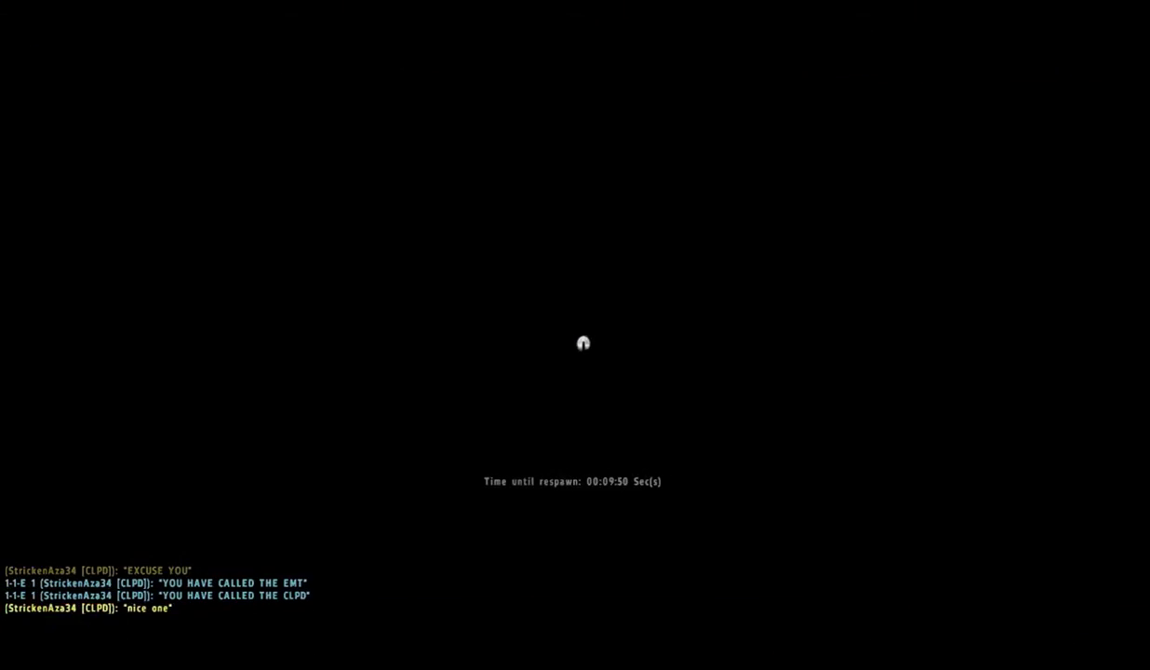